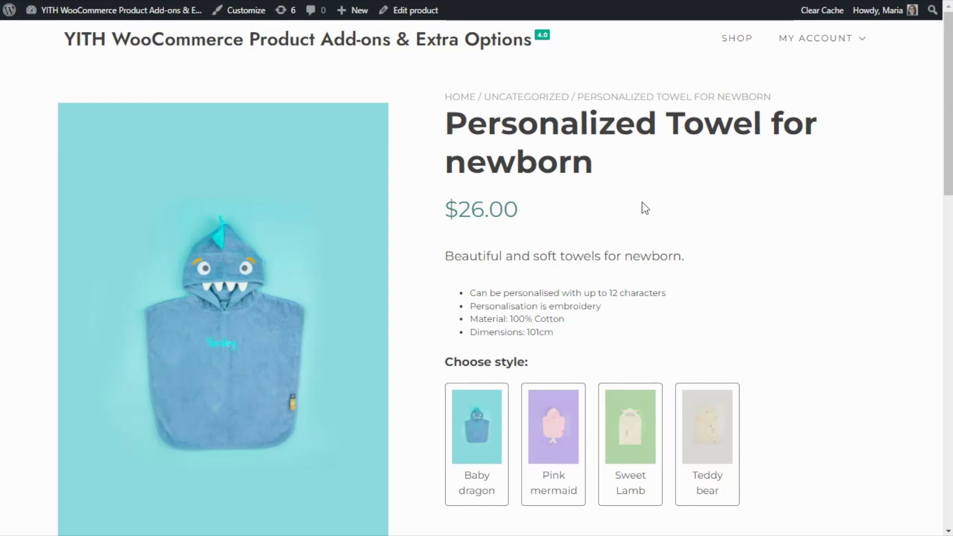
pyautogui.scroll(-2, 806, 232)
pyautogui.scroll(-1, 752, 190)
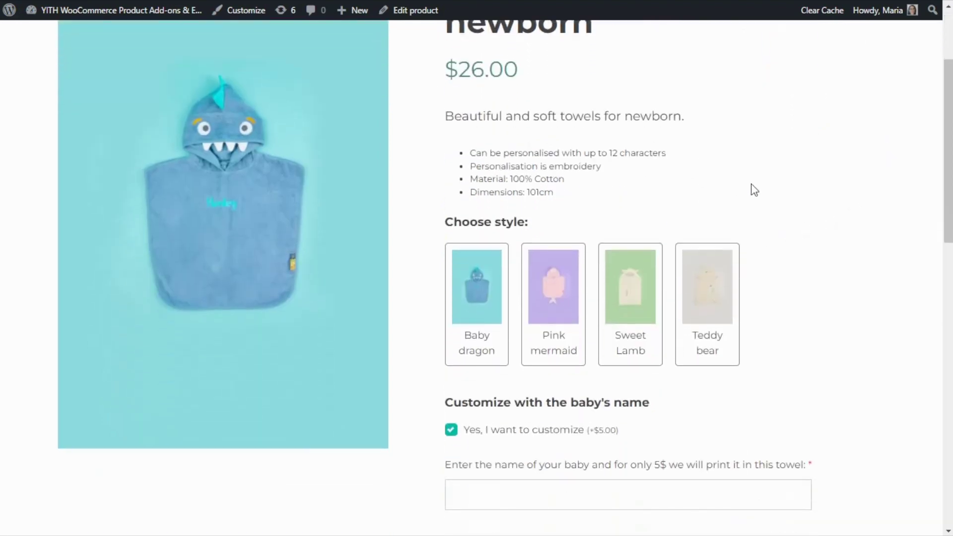
pyautogui.scroll(-2, 827, 276)
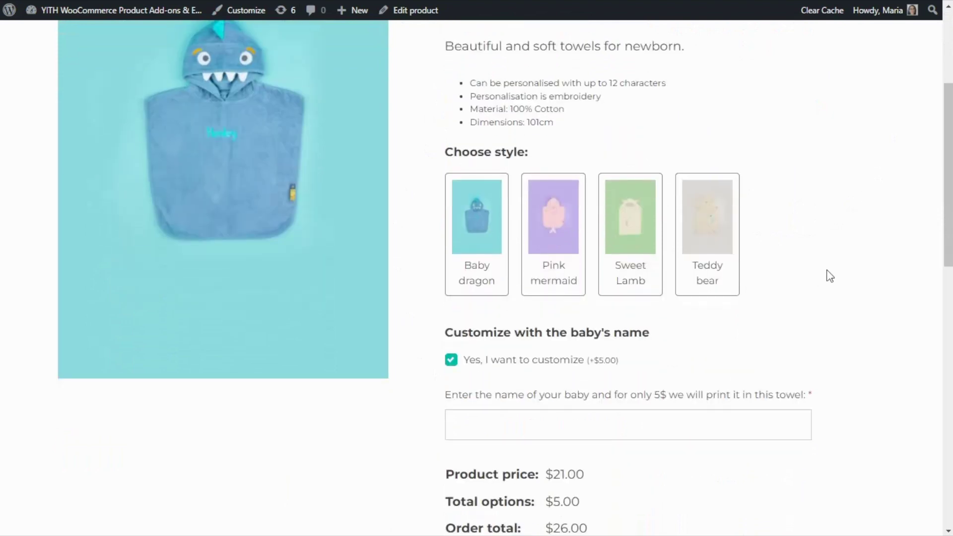
pyautogui.scroll(-2, 826, 276)
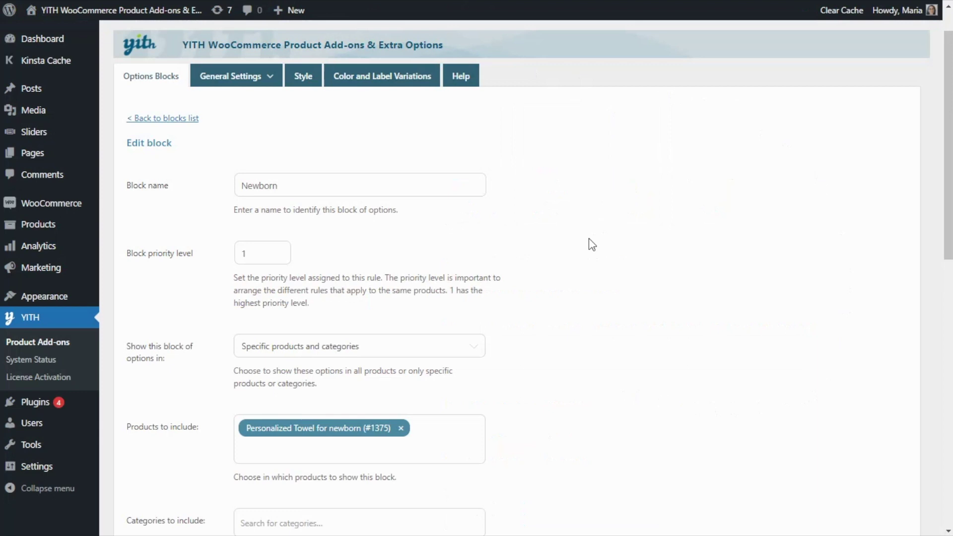
pyautogui.scroll(-2, 589, 239)
pyautogui.scroll(-2, 589, 238)
pyautogui.scroll(-3, 590, 239)
pyautogui.scroll(-3, 589, 239)
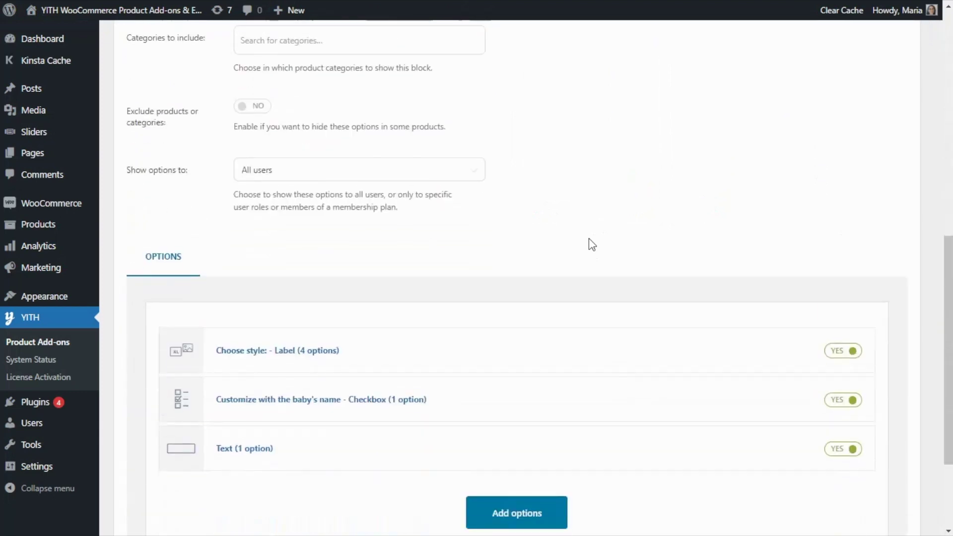
pyautogui.scroll(-1, 589, 238)
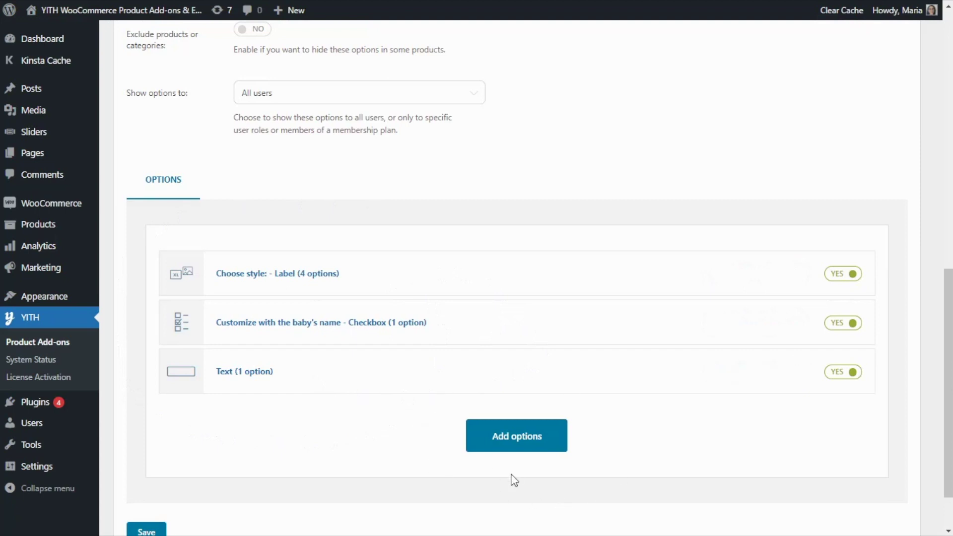
# Step: Start adding a new option to the Newborn block, bringing up the element-type chooser
pyautogui.click(519, 444)
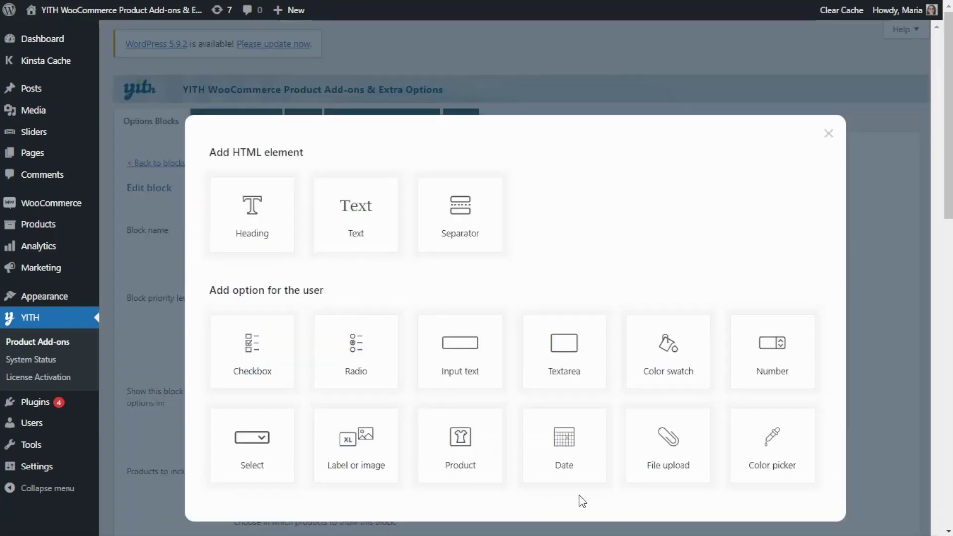
# Step: Add a Color picker option titled 'Choose the color for the text to engrave'
pyautogui.click(754, 427)
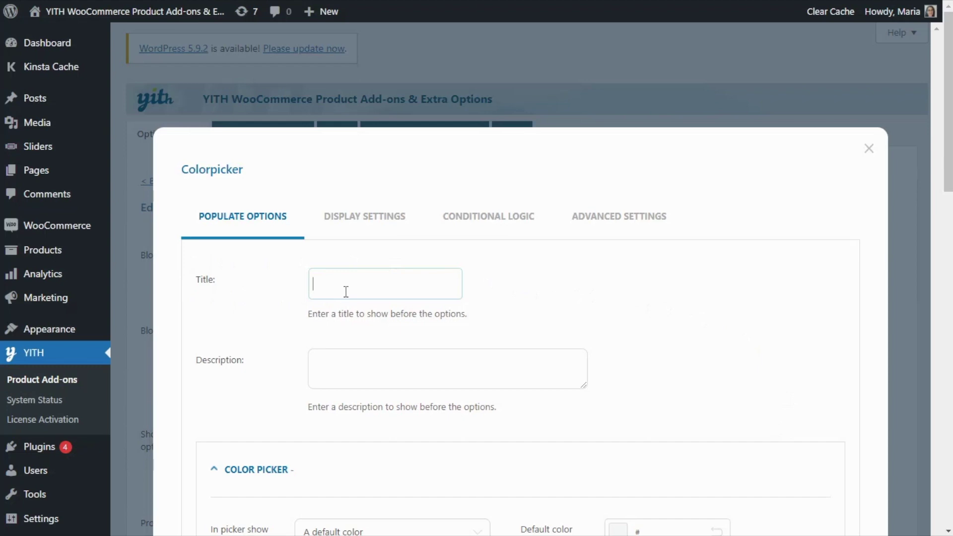
pyautogui.write('Choose the color for the text to engrave')
pyautogui.press('Home')
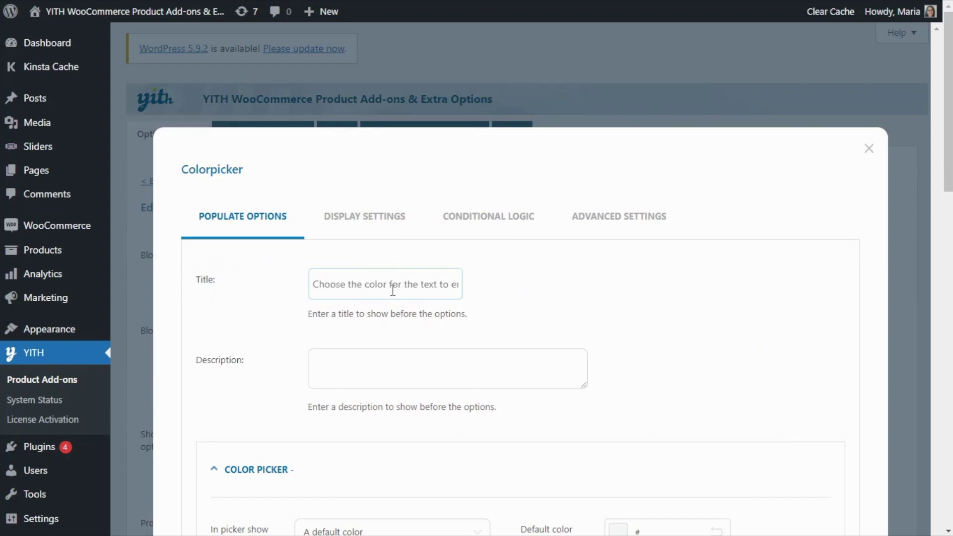
pyautogui.press('End')
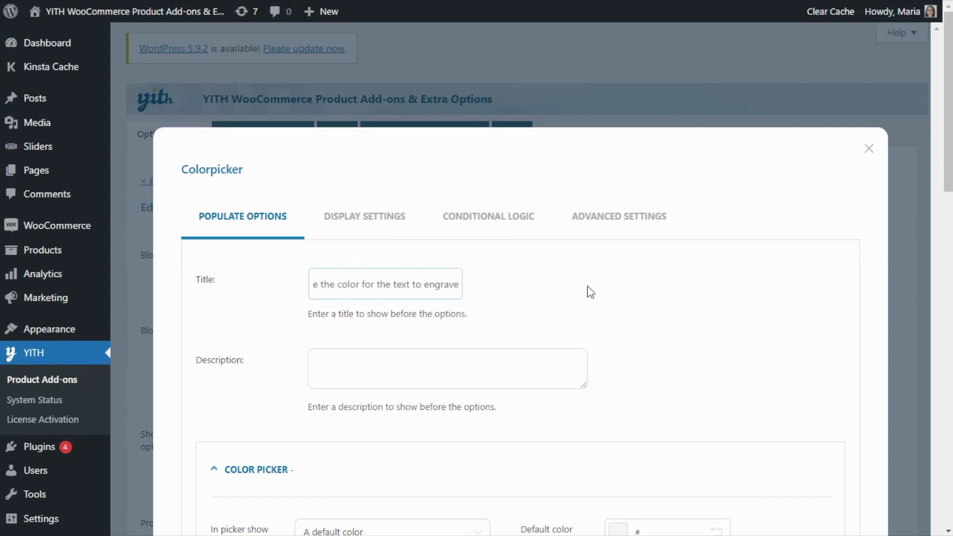
pyautogui.scroll(-3, 646, 318)
pyautogui.scroll(-3, 646, 318)
pyautogui.scroll(-1, 646, 317)
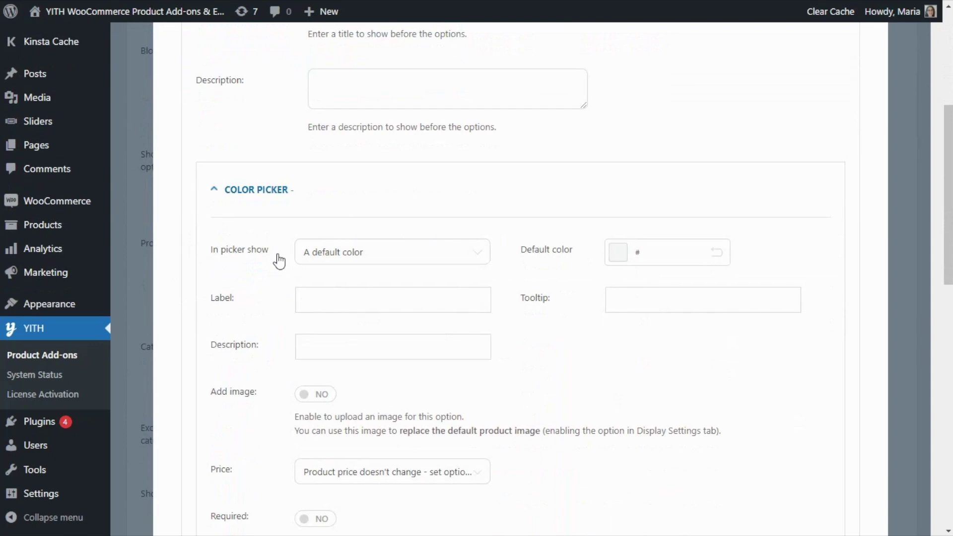
# Step: Try 'Placeholder text' for In picker show, then keep it on 'A default color'
pyautogui.click(466, 259)
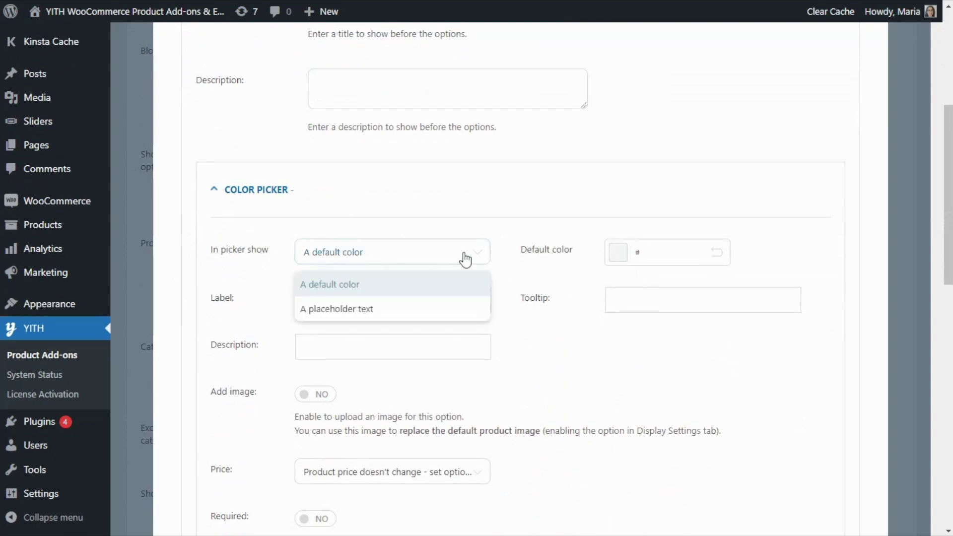
pyautogui.click(392, 317)
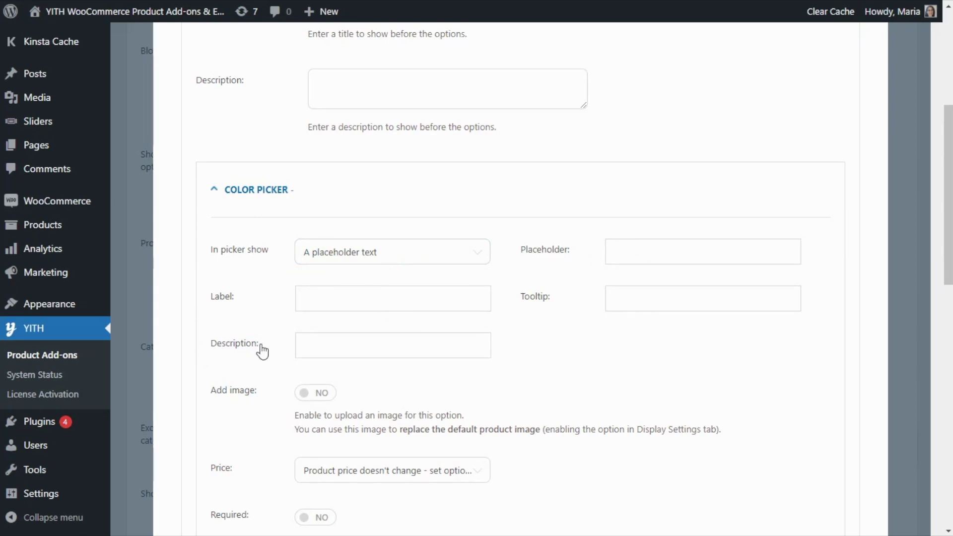
pyautogui.click(476, 261)
pyautogui.click(428, 285)
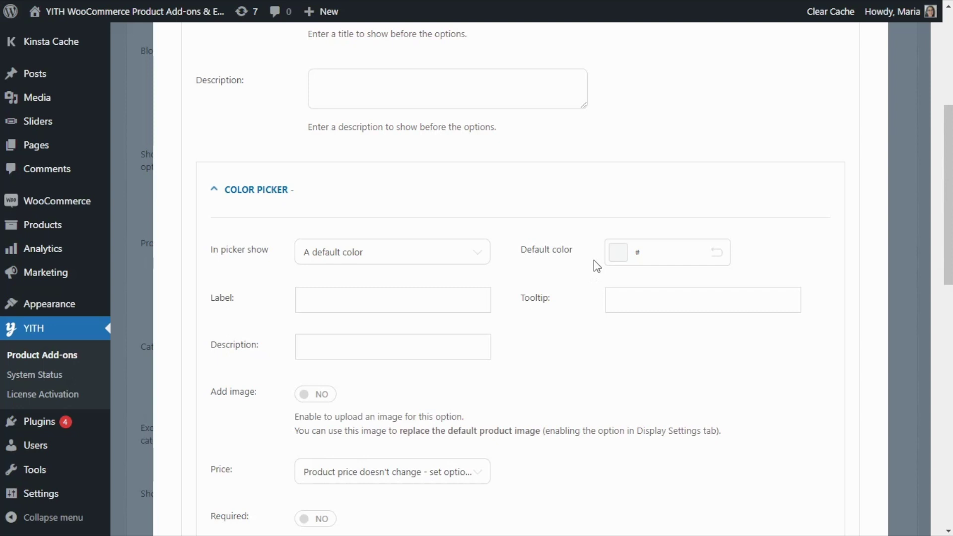
# Step: Set the default color to black and keep the option free of charge
pyautogui.click(618, 253)
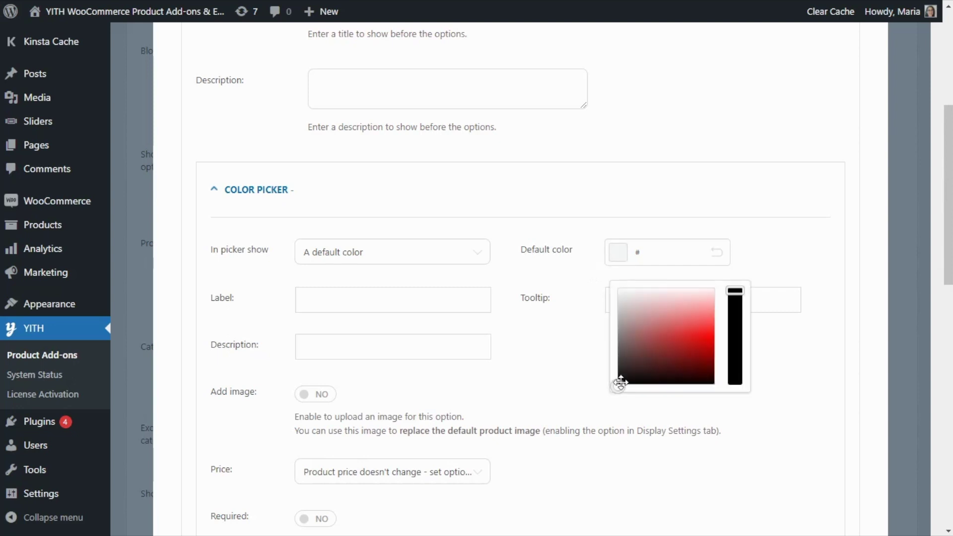
pyautogui.moveTo(618, 386)
pyautogui.mouseDown()
pyautogui.moveTo(679, 320)
pyautogui.moveTo(619, 384)
pyautogui.mouseUp()
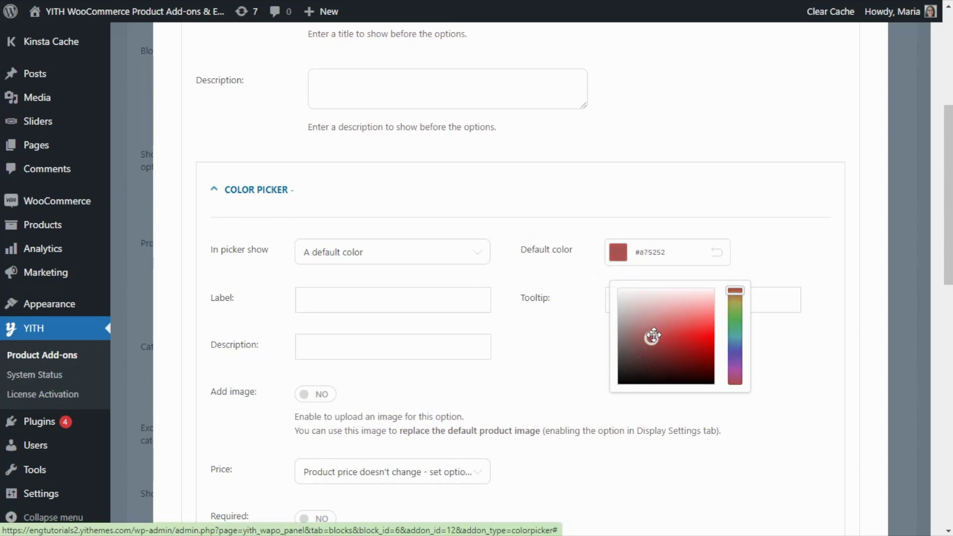
pyautogui.click(570, 286)
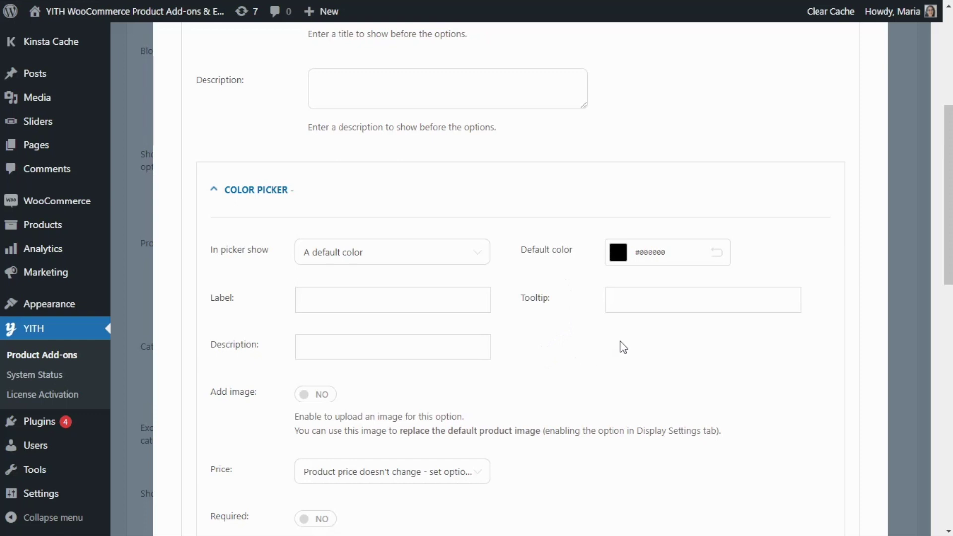
pyautogui.scroll(-1, 623, 347)
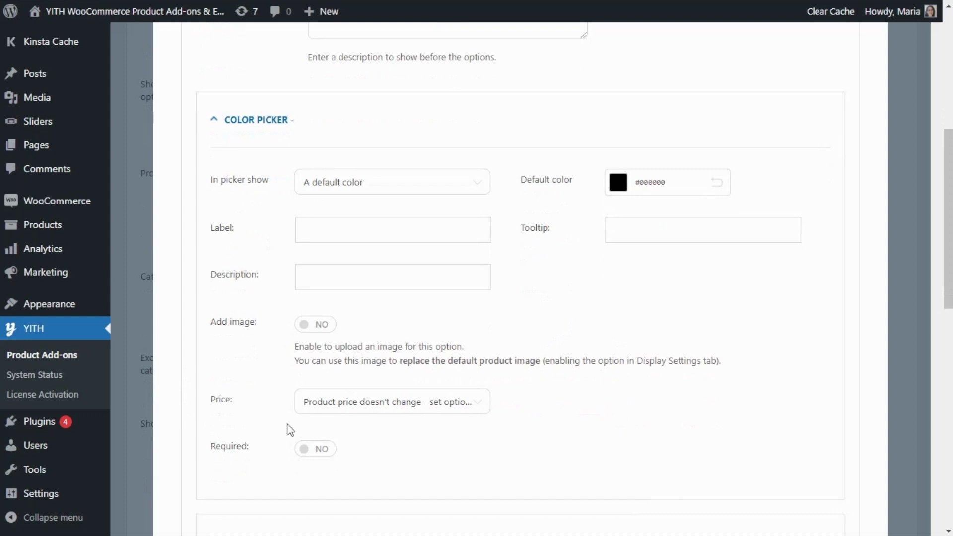
pyautogui.click(477, 409)
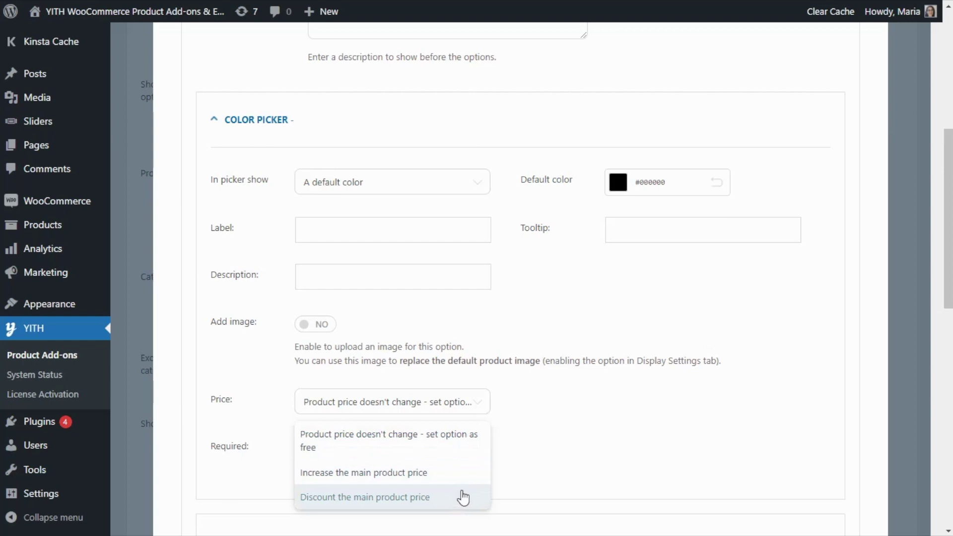
pyautogui.click(457, 440)
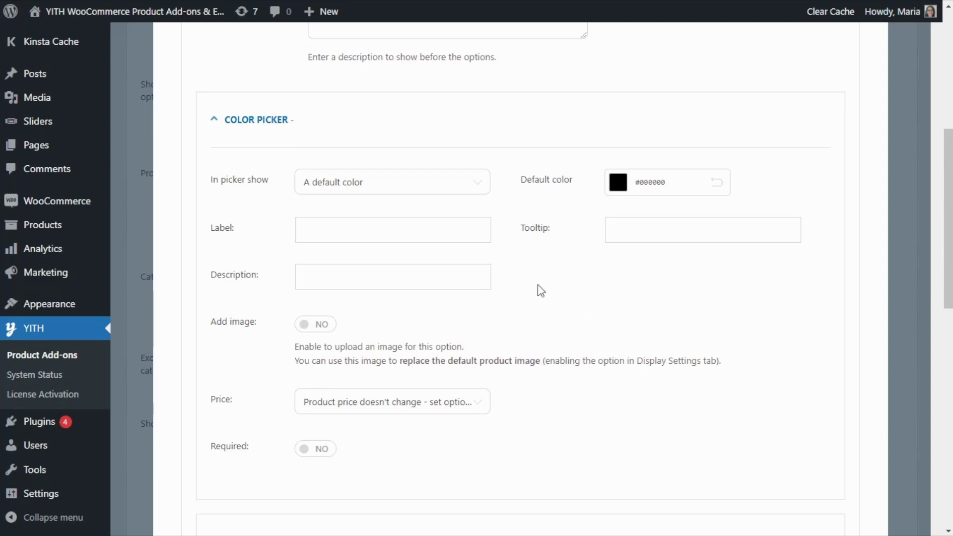
pyautogui.scroll(4, 538, 284)
pyautogui.scroll(4, 538, 285)
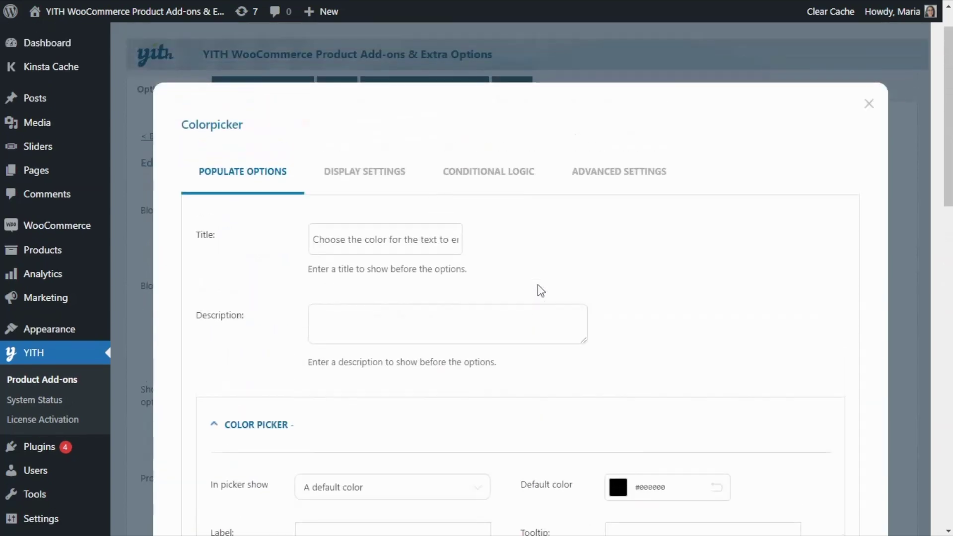
pyautogui.scroll(1, 541, 290)
# Step: Enable a condition: show only when 'Customize with the baby's name - Yes' is Selected, and save the option
pyautogui.click(509, 217)
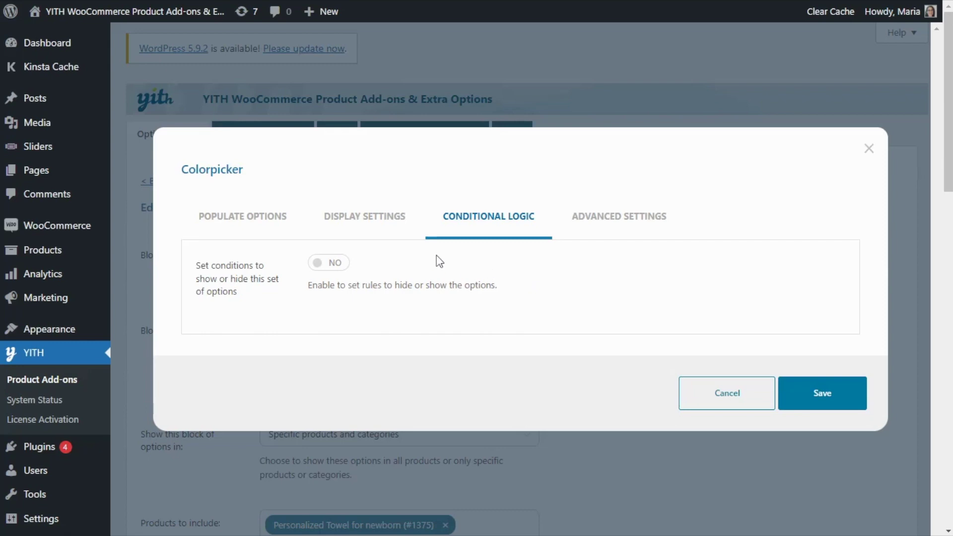
pyautogui.click(337, 263)
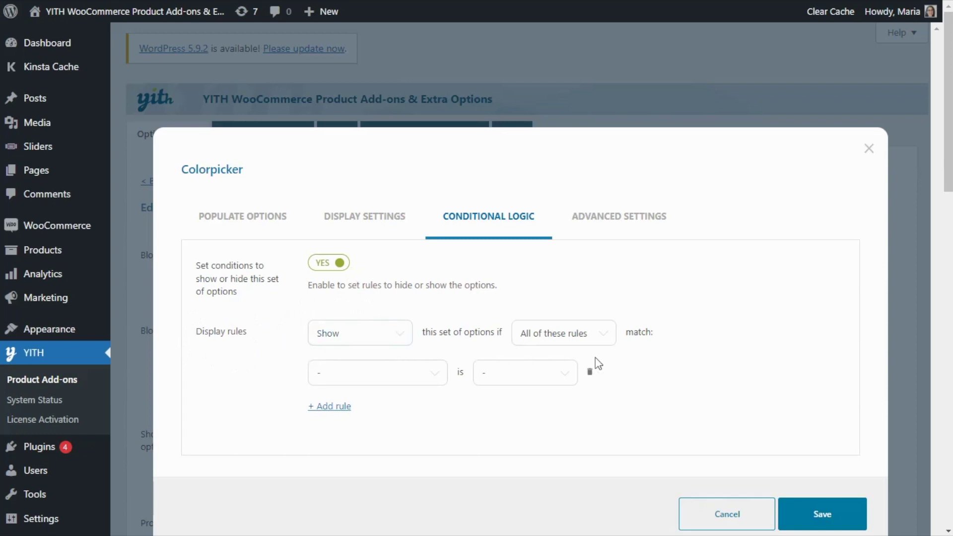
pyautogui.click(326, 374)
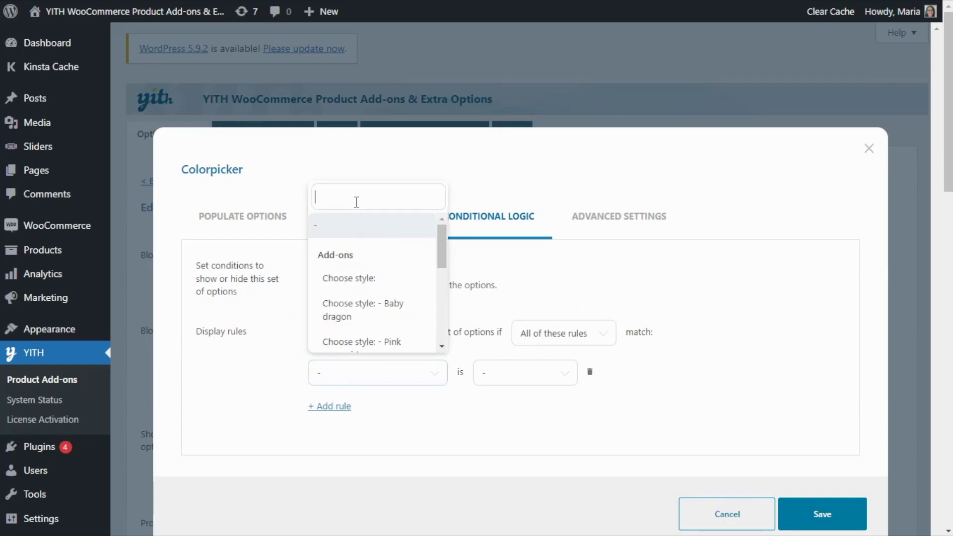
pyautogui.write('cust')
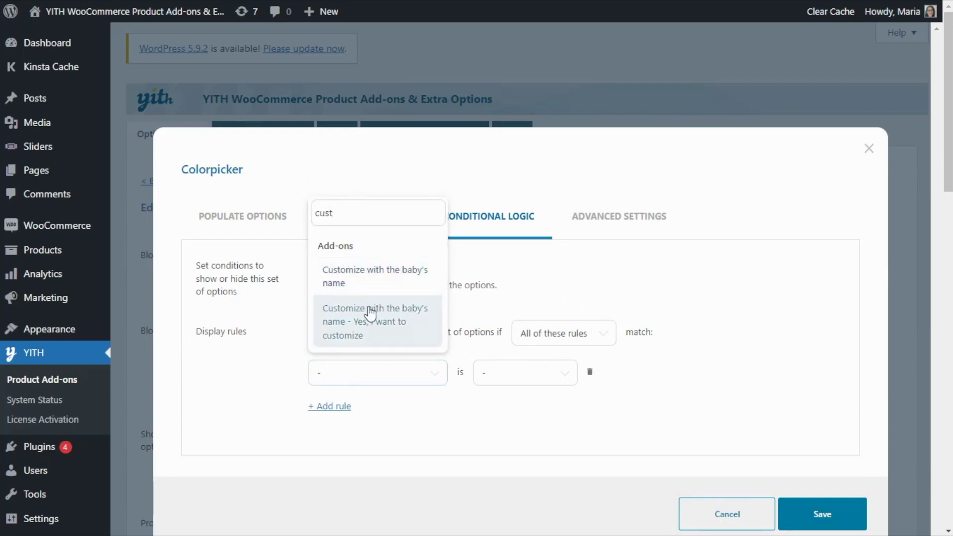
pyautogui.click(381, 322)
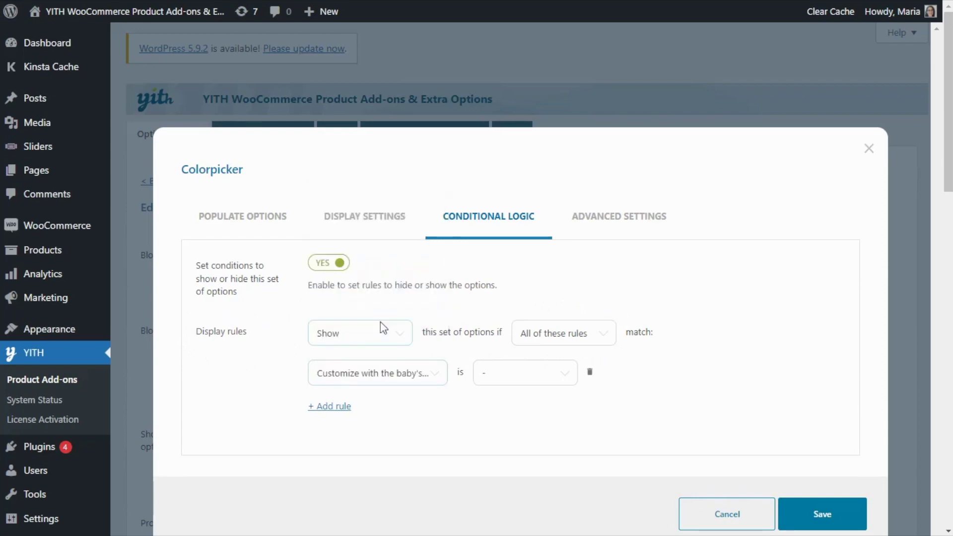
pyautogui.click(514, 372)
pyautogui.click(518, 431)
pyautogui.click(822, 513)
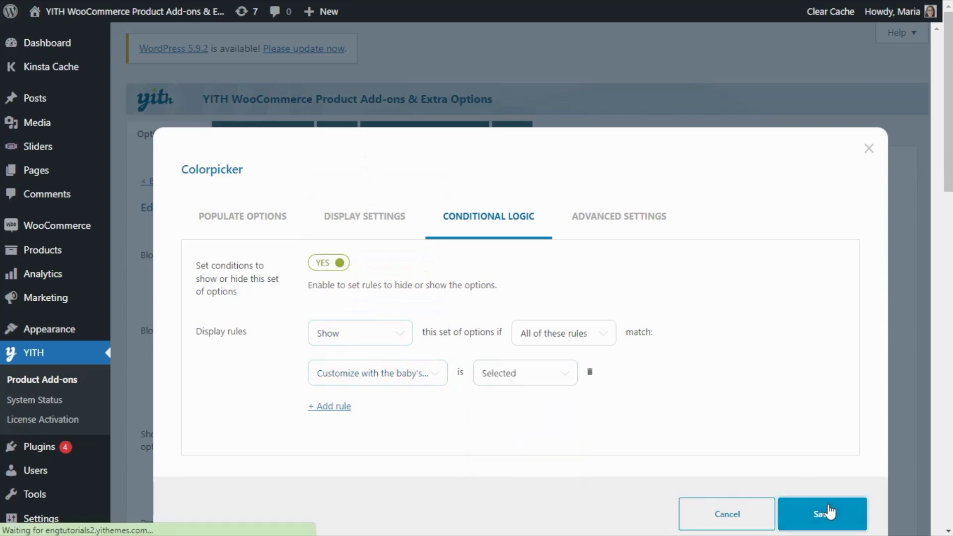
pyautogui.scroll(-3, 797, 490)
pyautogui.scroll(-3, 797, 490)
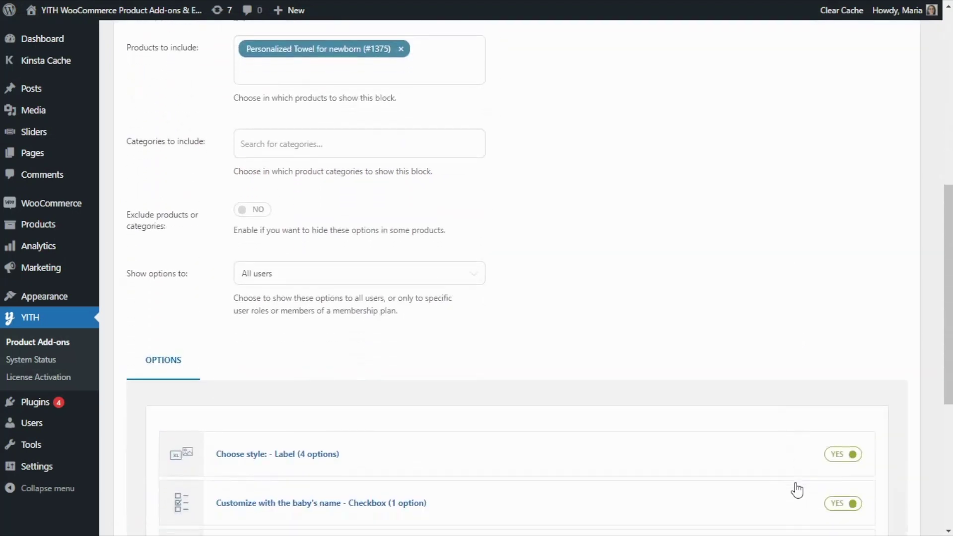
pyautogui.scroll(-3, 798, 489)
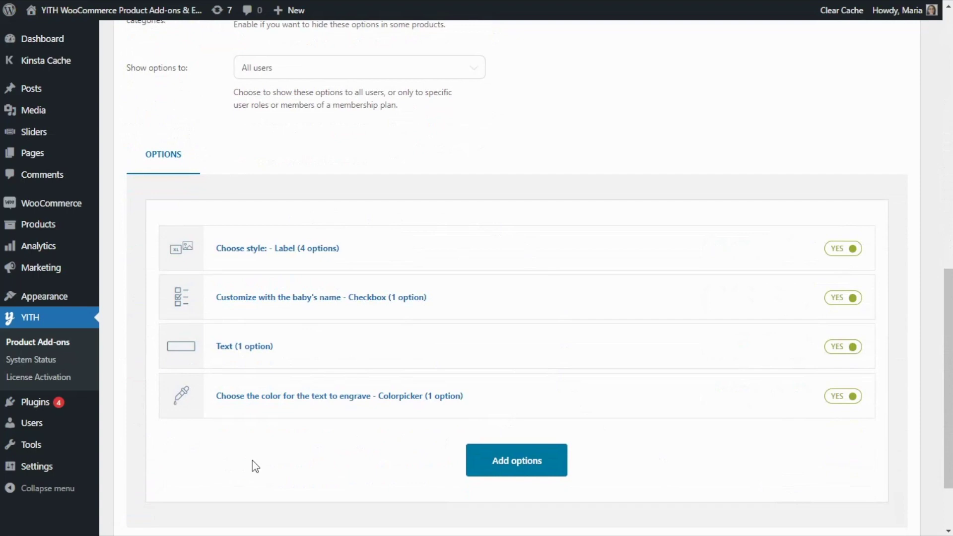
pyautogui.scroll(-3, 346, 447)
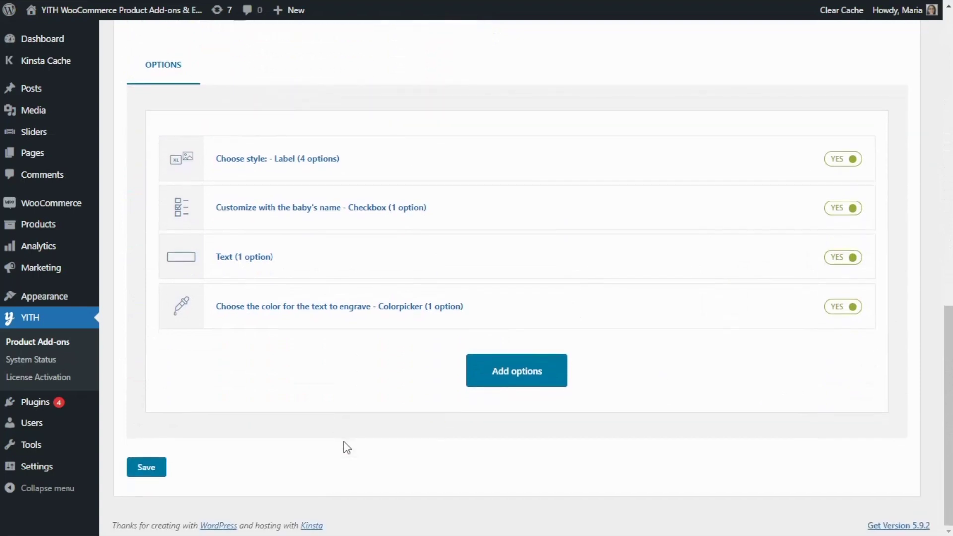
# Step: Save the Newborn block with its four options
pyautogui.click(146, 467)
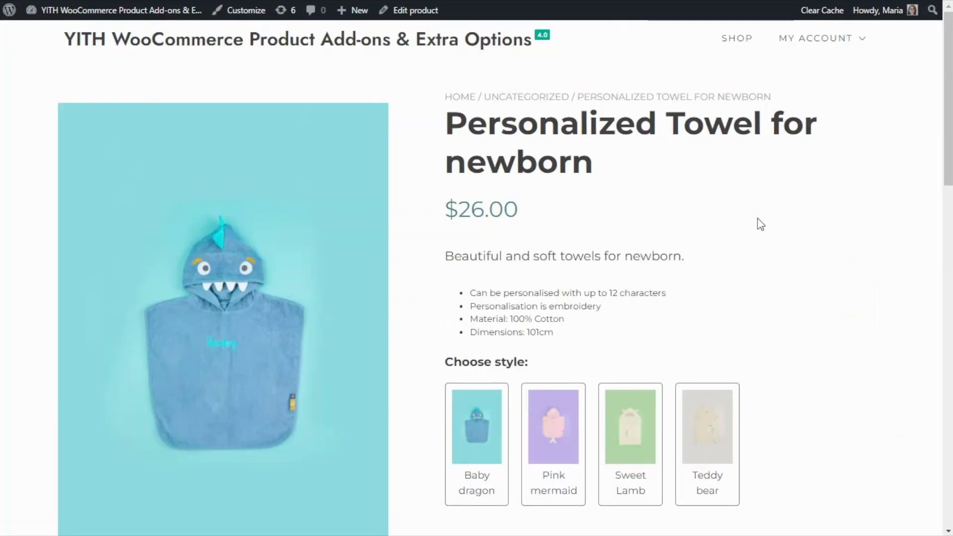
pyautogui.scroll(-3, 818, 271)
pyautogui.scroll(-3, 817, 271)
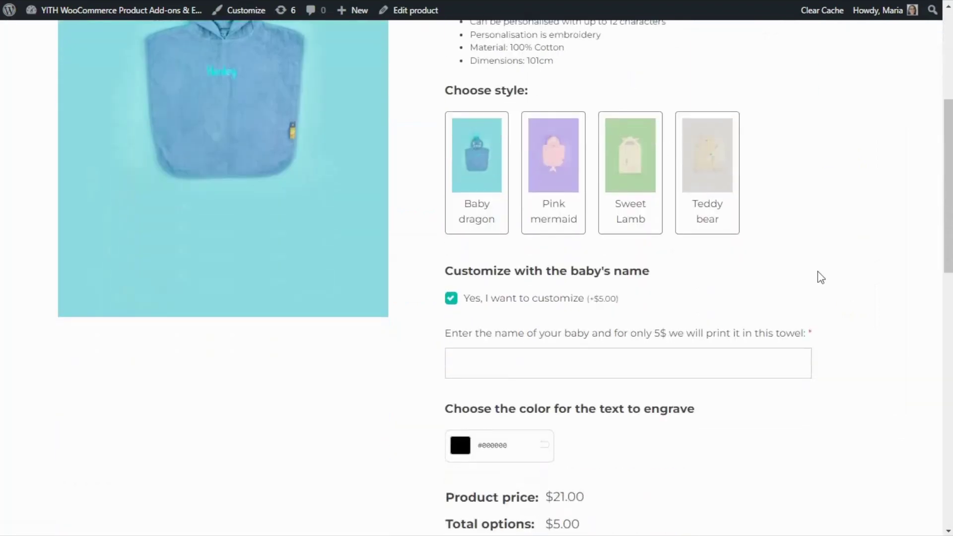
pyautogui.scroll(-2, 817, 271)
pyautogui.scroll(-1, 817, 271)
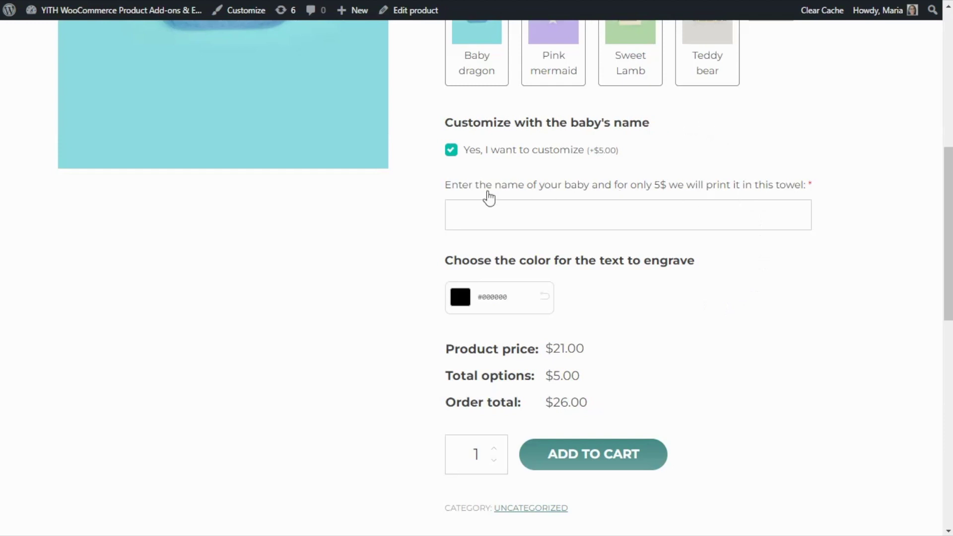
# Step: On the towel page, pick a reddish engraving colour in the gradient, then shift its hue to green
pyautogui.click(494, 220)
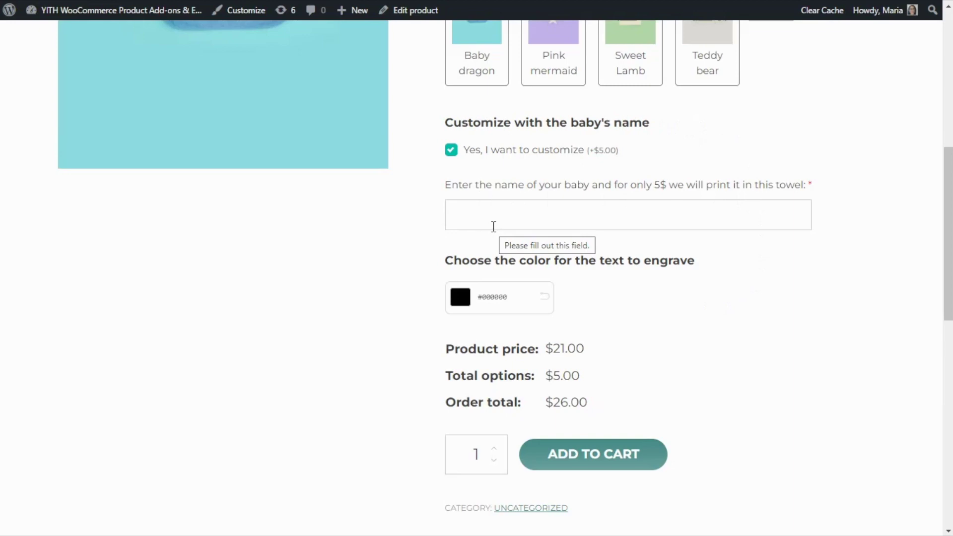
pyautogui.click(463, 304)
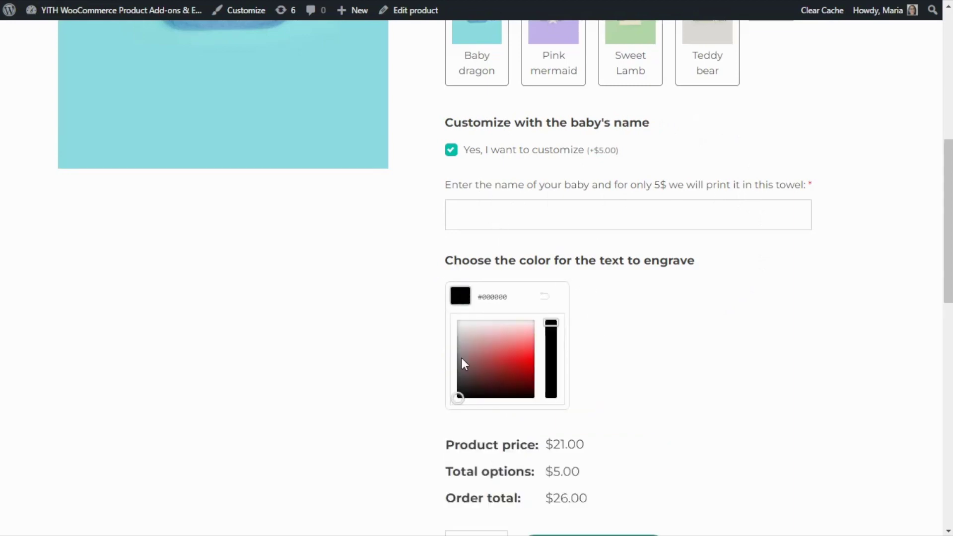
pyautogui.moveTo(458, 396)
pyautogui.mouseDown()
pyautogui.moveTo(497, 363)
pyautogui.moveTo(528, 354)
pyautogui.mouseUp()
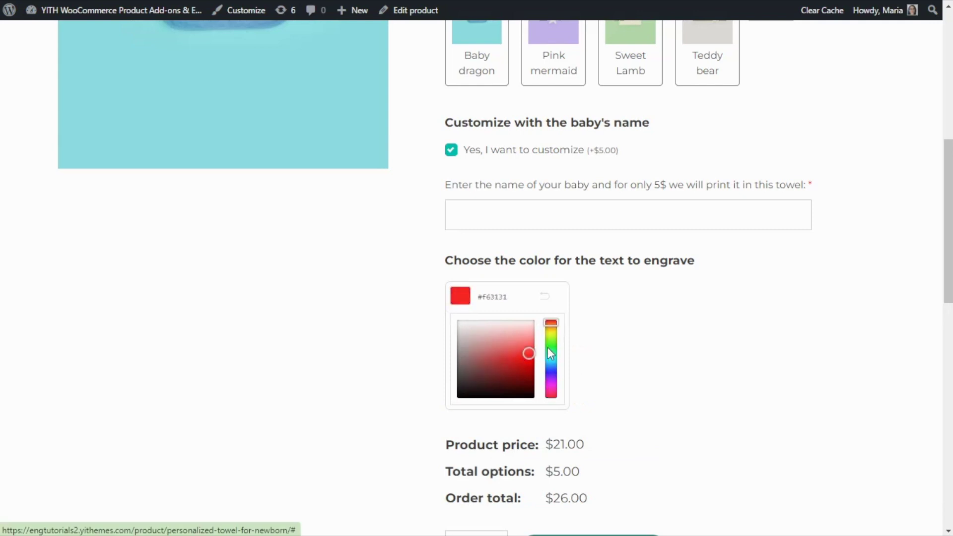
pyautogui.moveTo(554, 321); pyautogui.dragTo(554, 350)
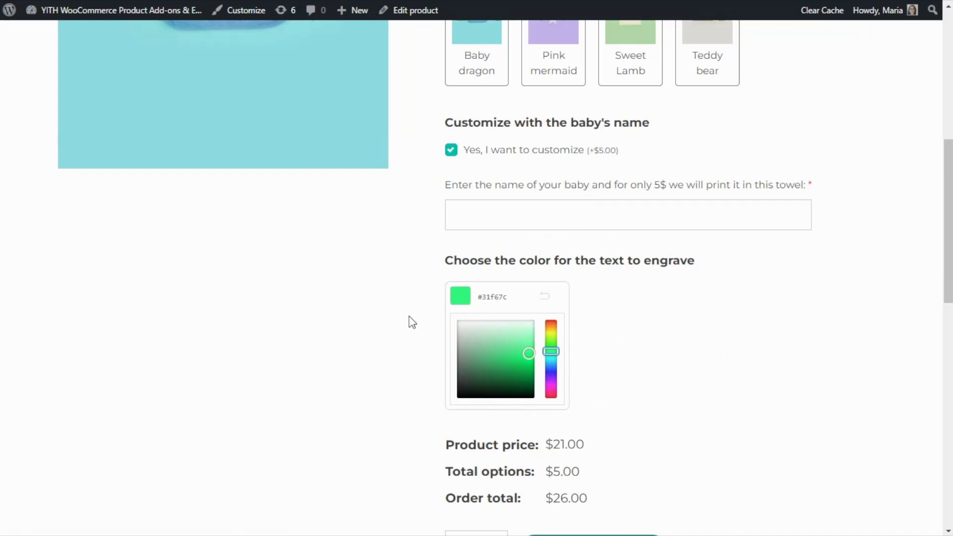
pyautogui.click(452, 151)
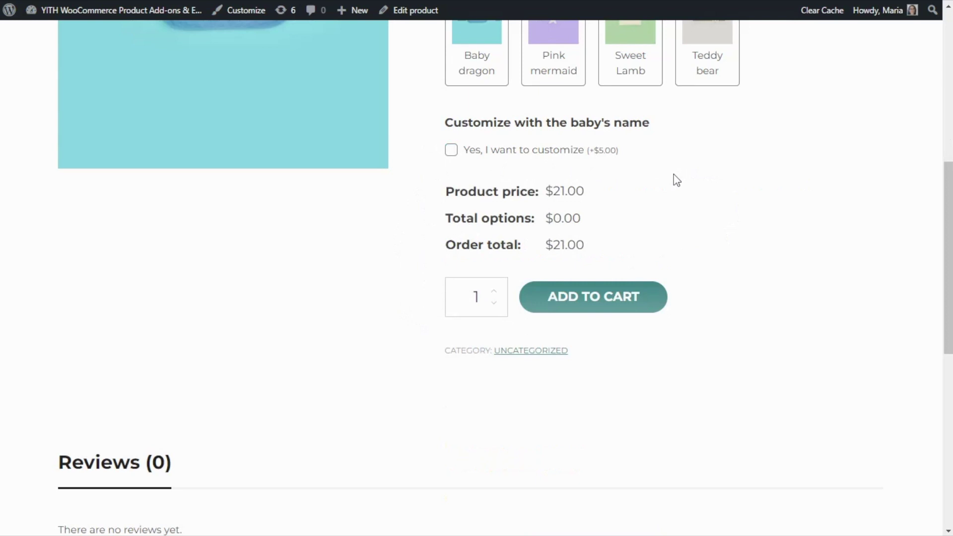
pyautogui.click(452, 151)
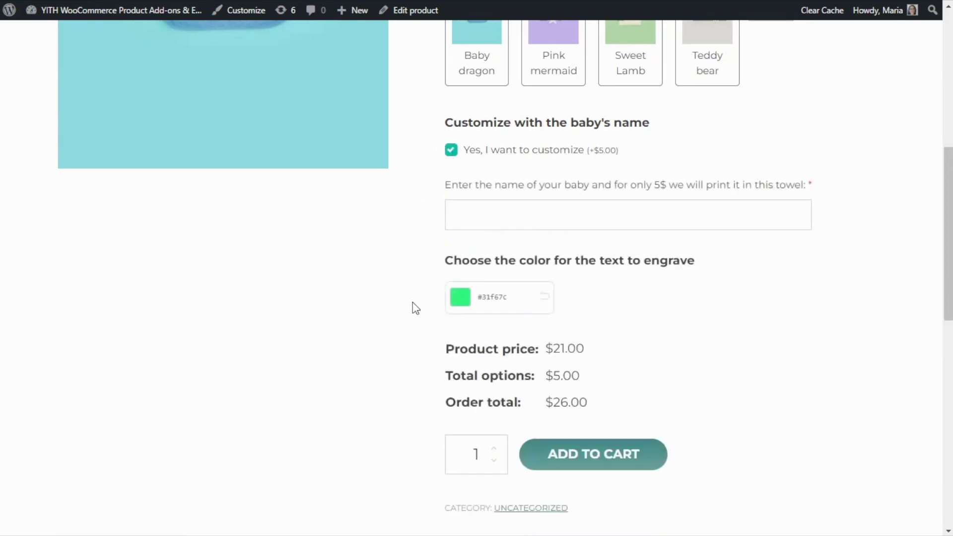